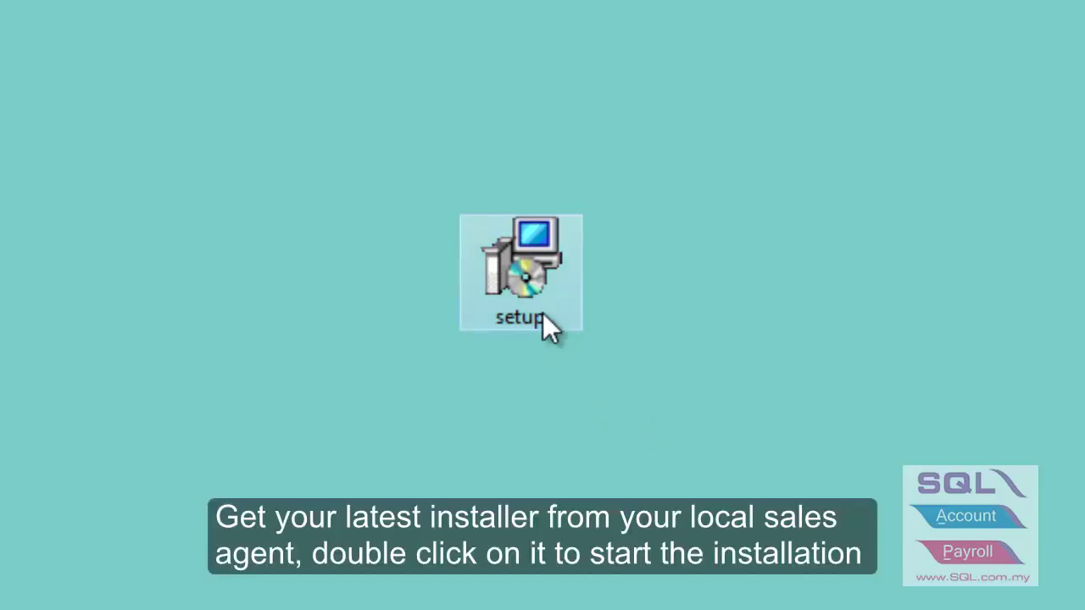
# Run the SQL Financial Accounting installer from the desktop setup icon.
pyautogui.doubleClick(543, 315)
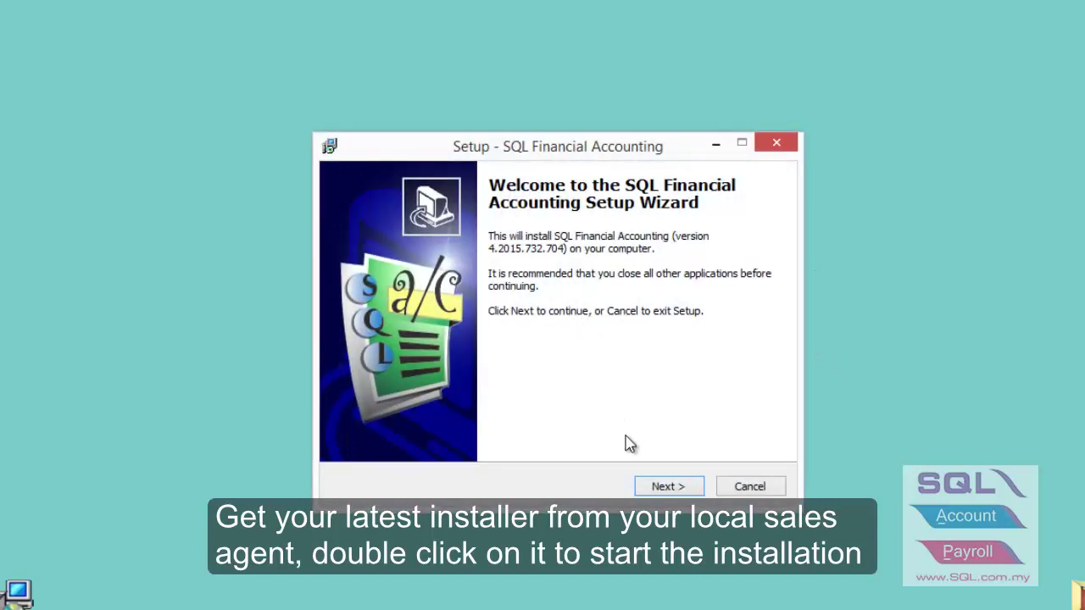
# Accept the licence, keep the default locations, install, and finish to launch the program.
pyautogui.click(660, 488)
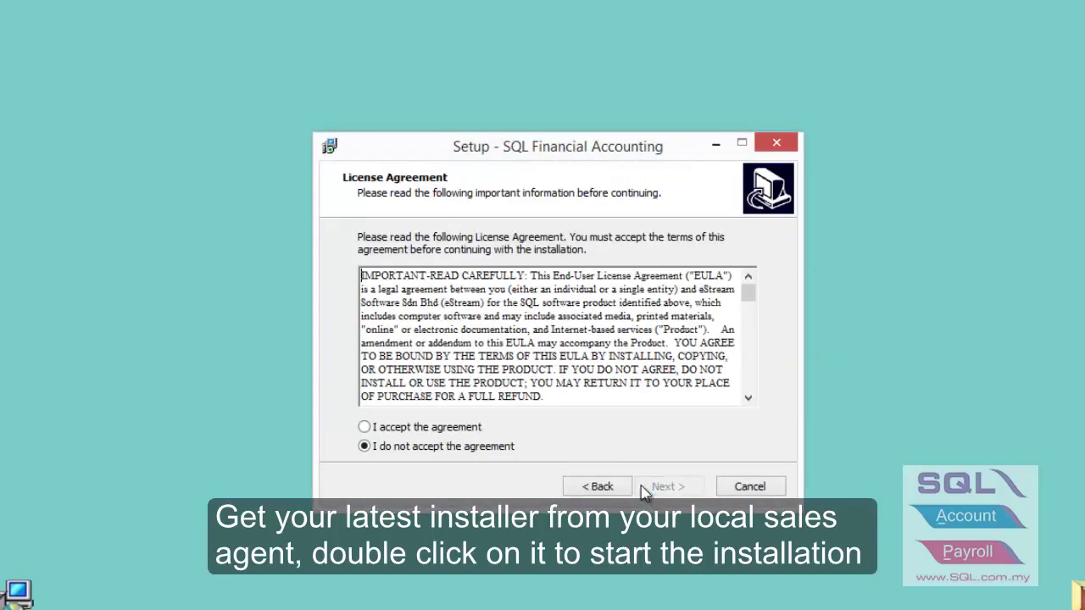
pyautogui.click(456, 432)
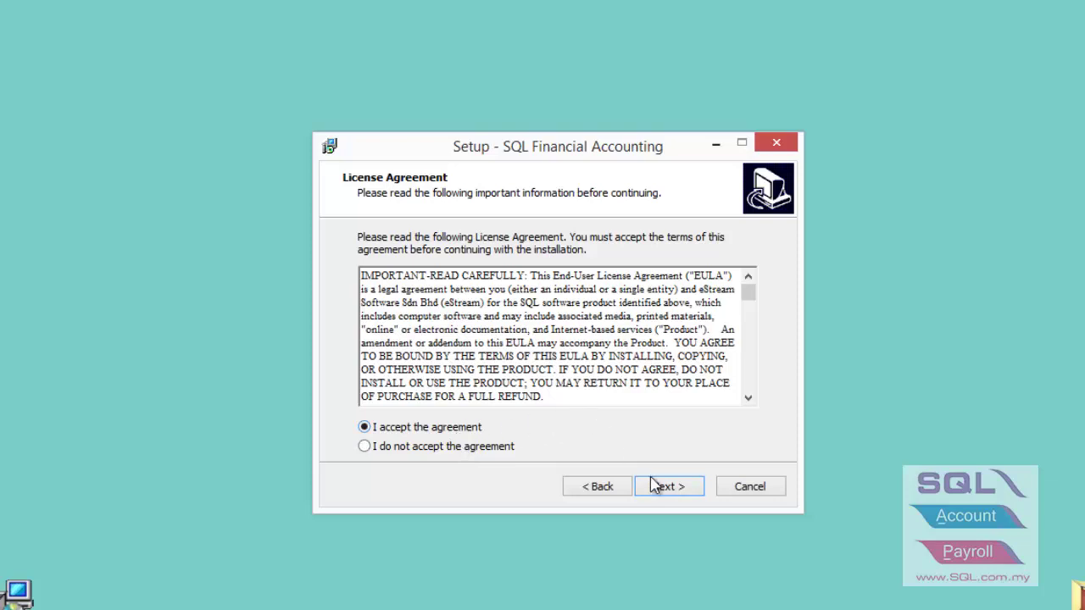
pyautogui.click(659, 489)
pyautogui.click(660, 490)
pyautogui.click(659, 490)
pyautogui.click(659, 490)
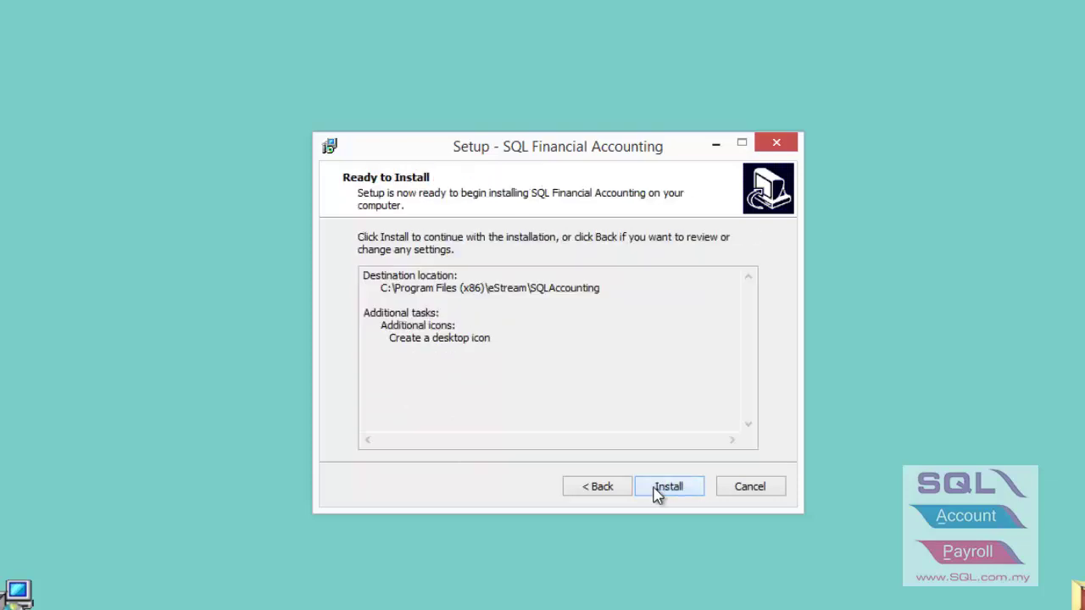
pyautogui.click(658, 490)
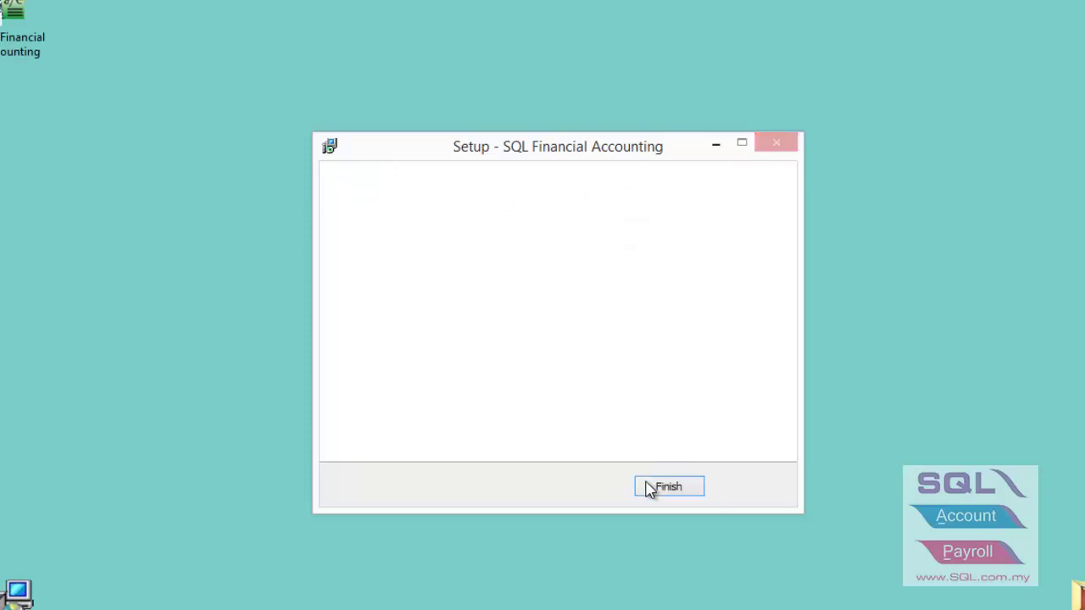
pyautogui.click(648, 488)
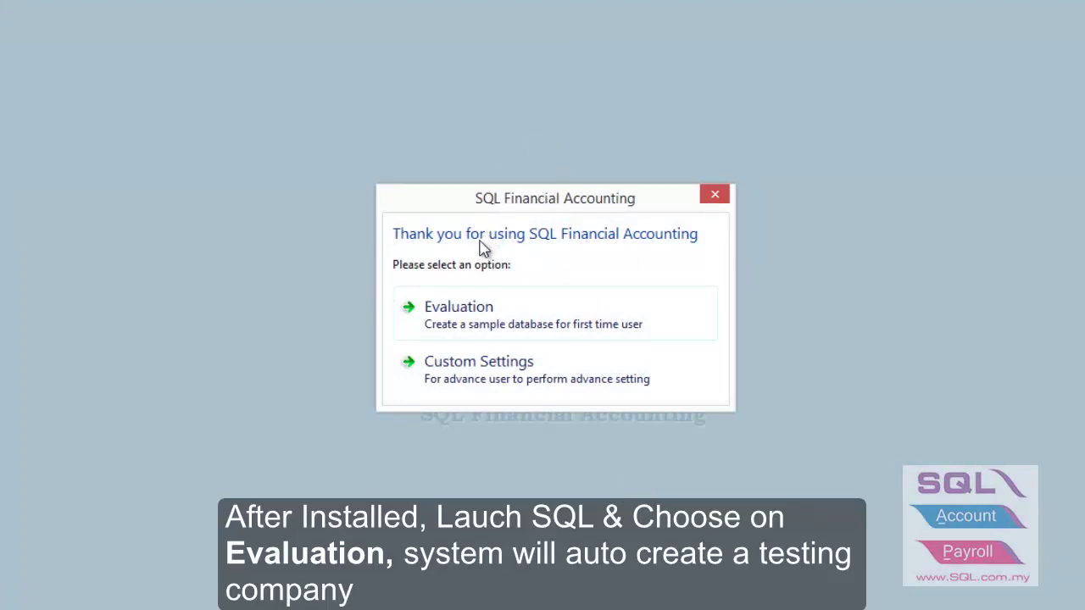
# Choose Evaluation to generate the sample Testing Company database.
pyautogui.click(456, 320)
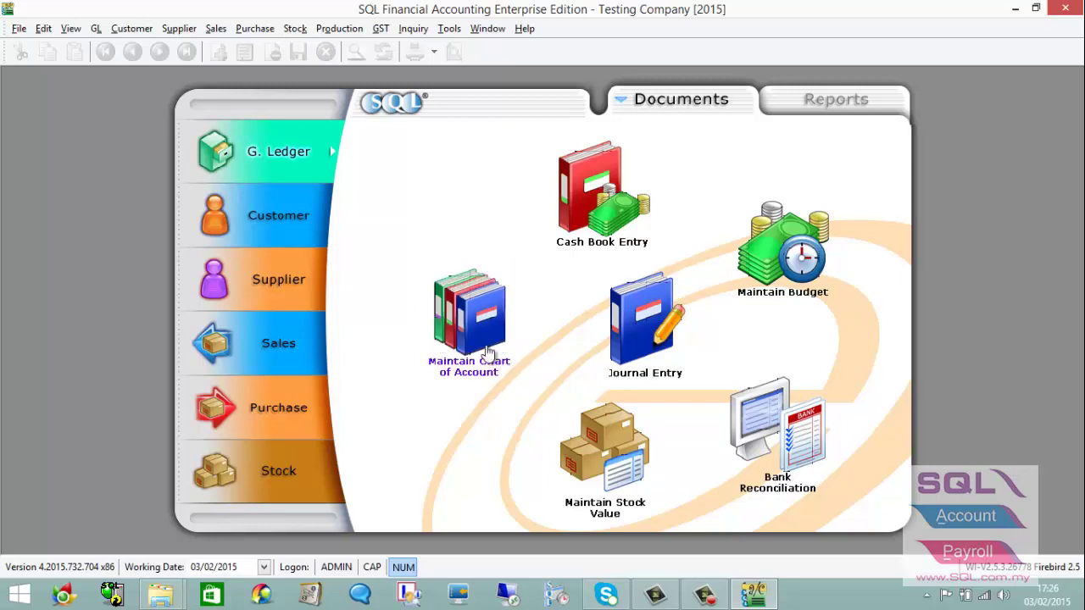
# Log off Testing Company via File > Logon and open the company database manager.
pyautogui.click(14, 29)
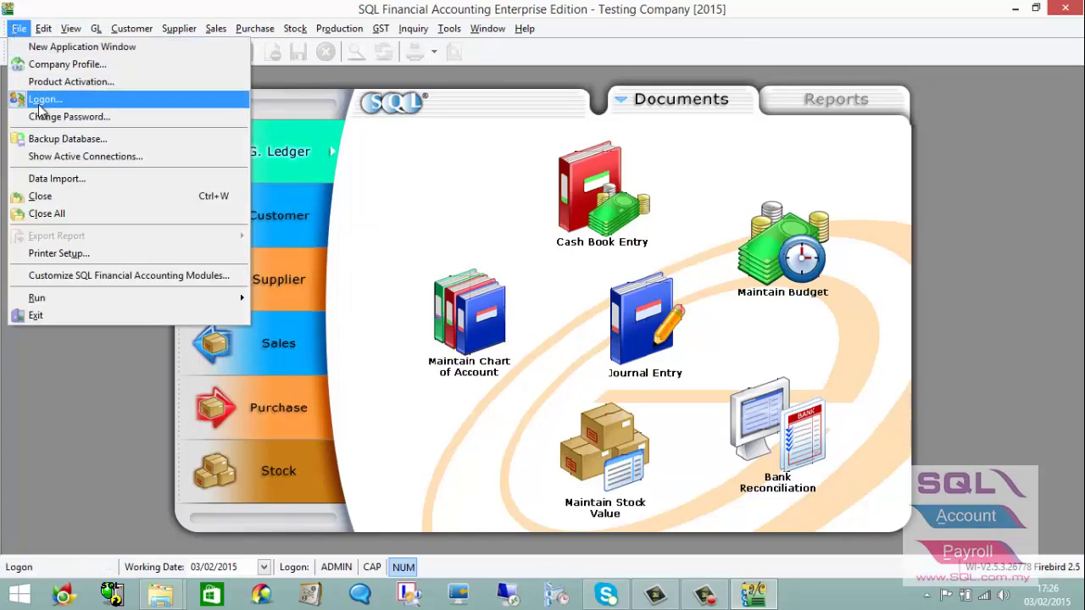
pyautogui.click(38, 106)
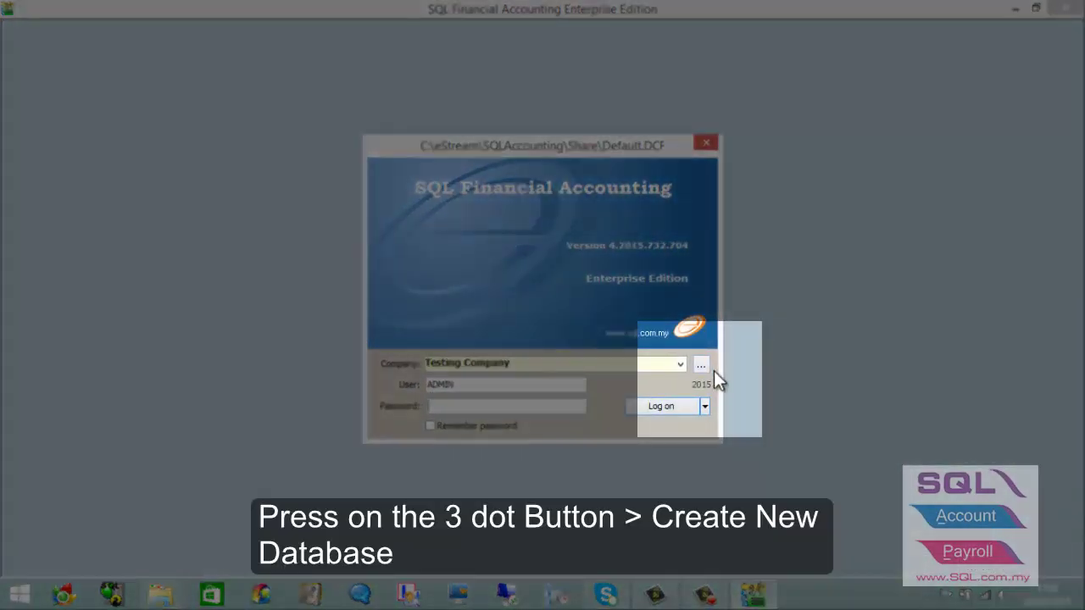
pyautogui.click(705, 366)
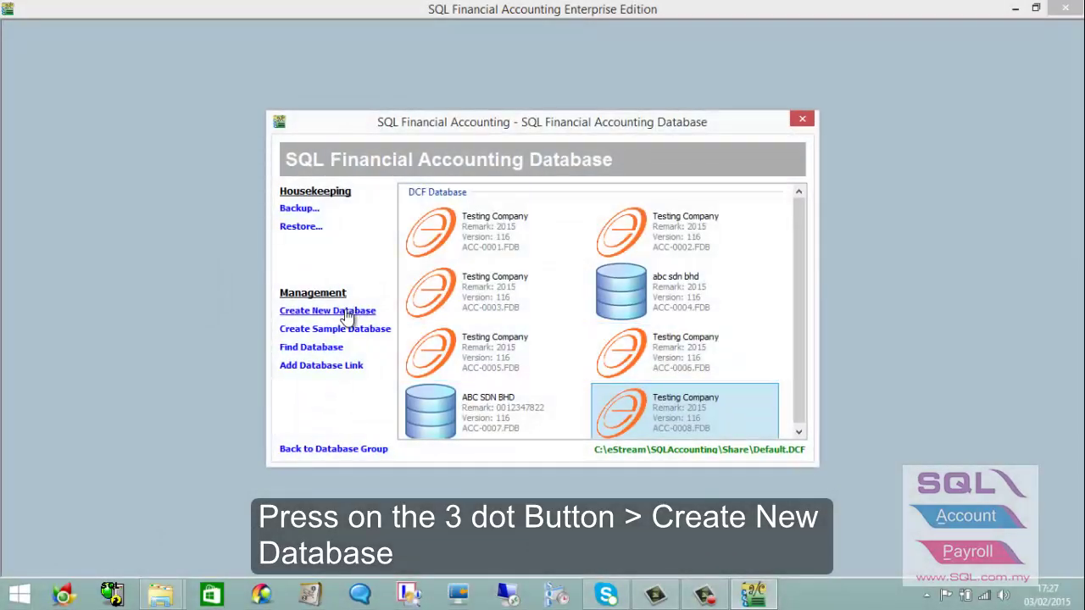
# Create a new company database with company name 'ABC SDN BHD'.
pyautogui.click(348, 315)
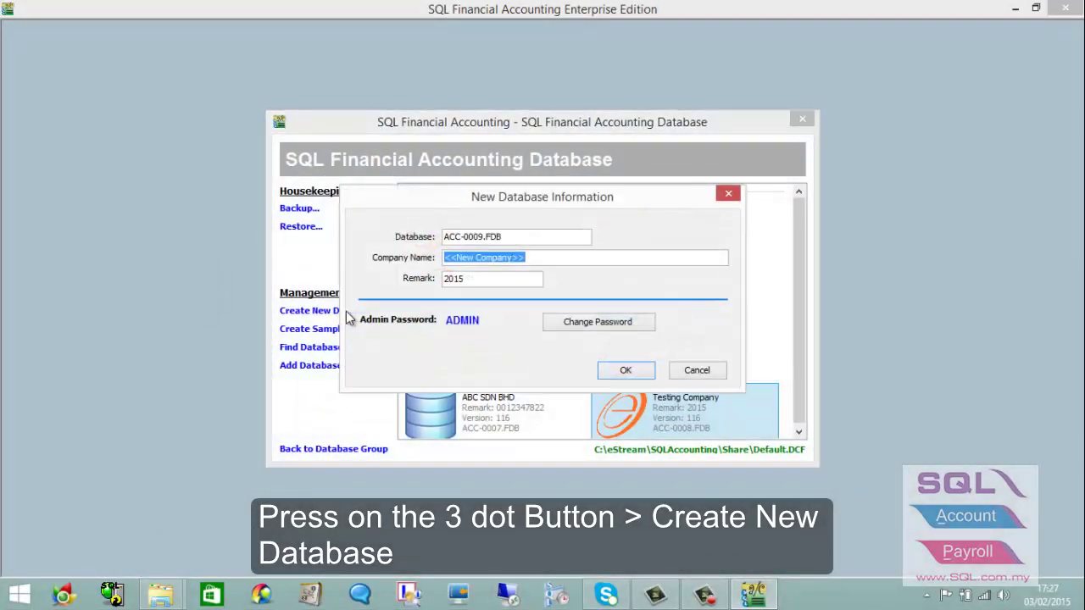
pyautogui.write('abc')
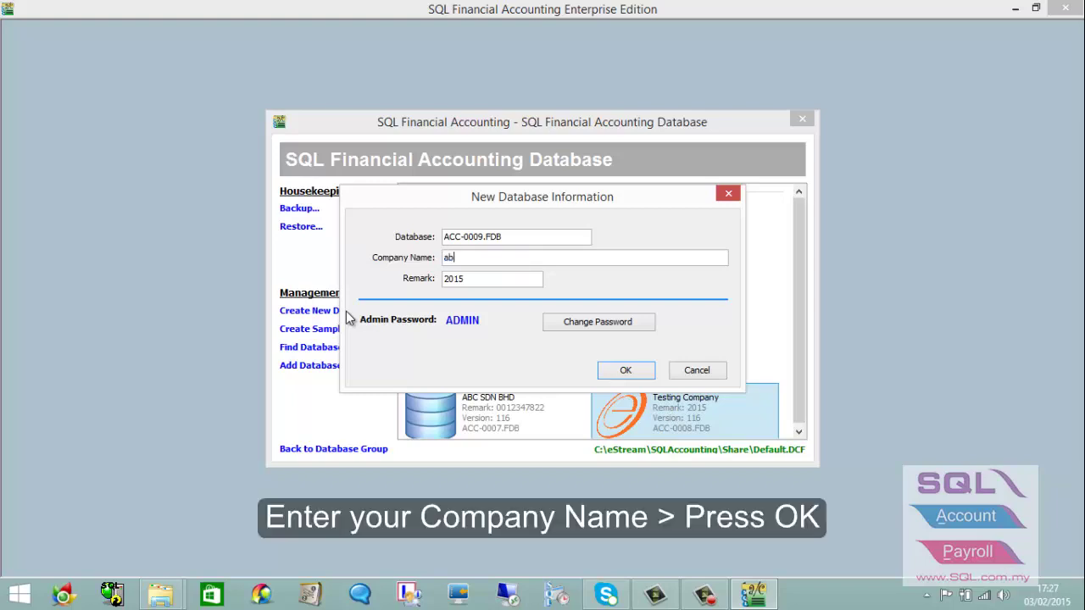
pyautogui.press('BackSpace')
pyautogui.press('BackSpace')
pyautogui.write('ABC SDN BHD')
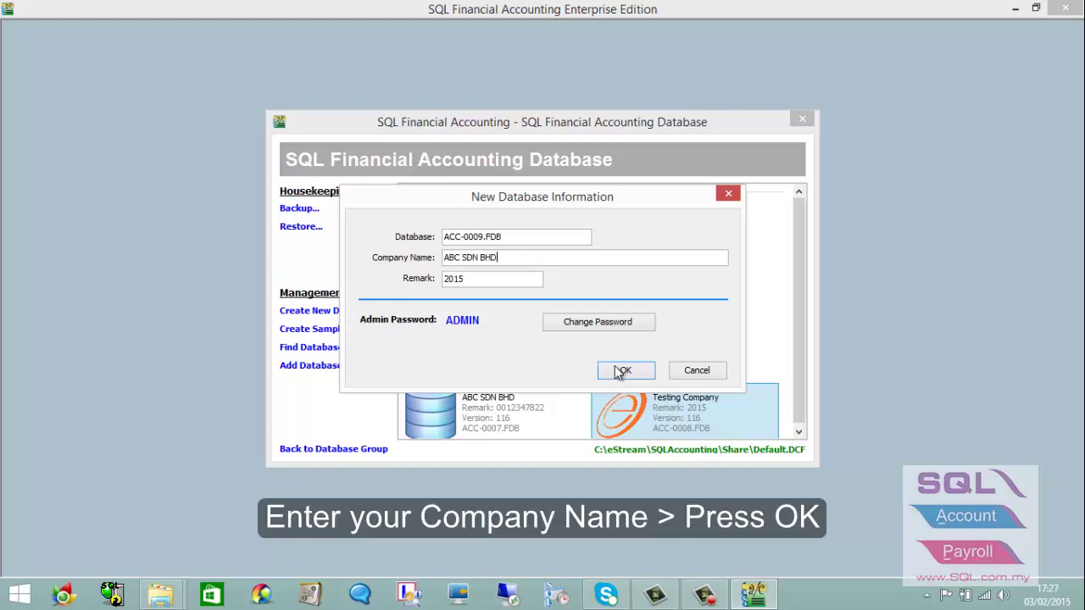
pyautogui.click(619, 369)
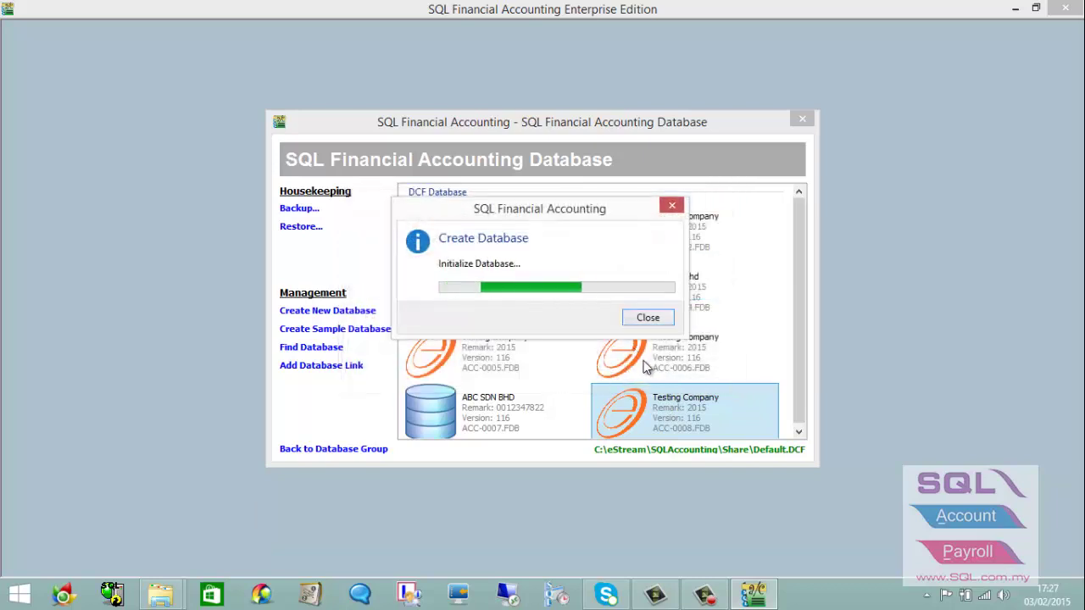
pyautogui.scroll(-3, 649, 371)
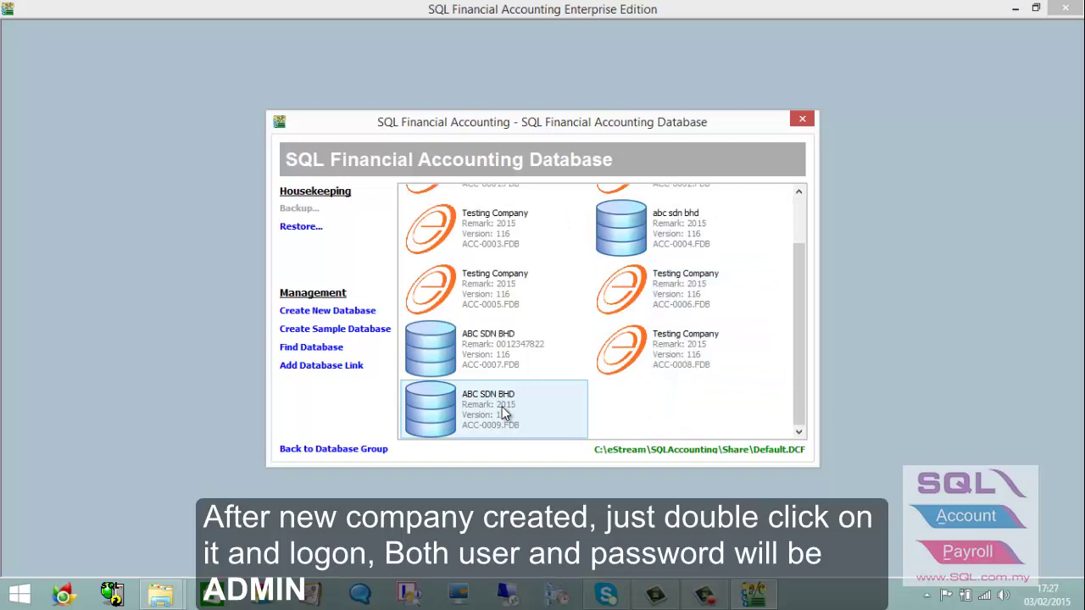
# Log on to the ABC SDN BHD database as ADMIN with the administrator password.
pyautogui.doubleClick(502, 406)
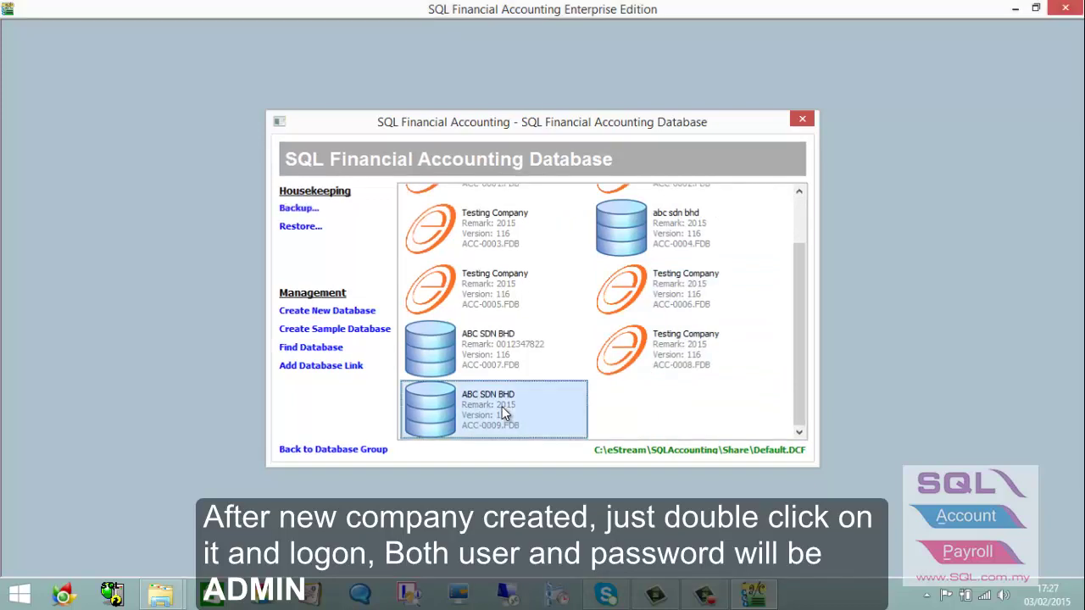
pyautogui.write('ADMIN')
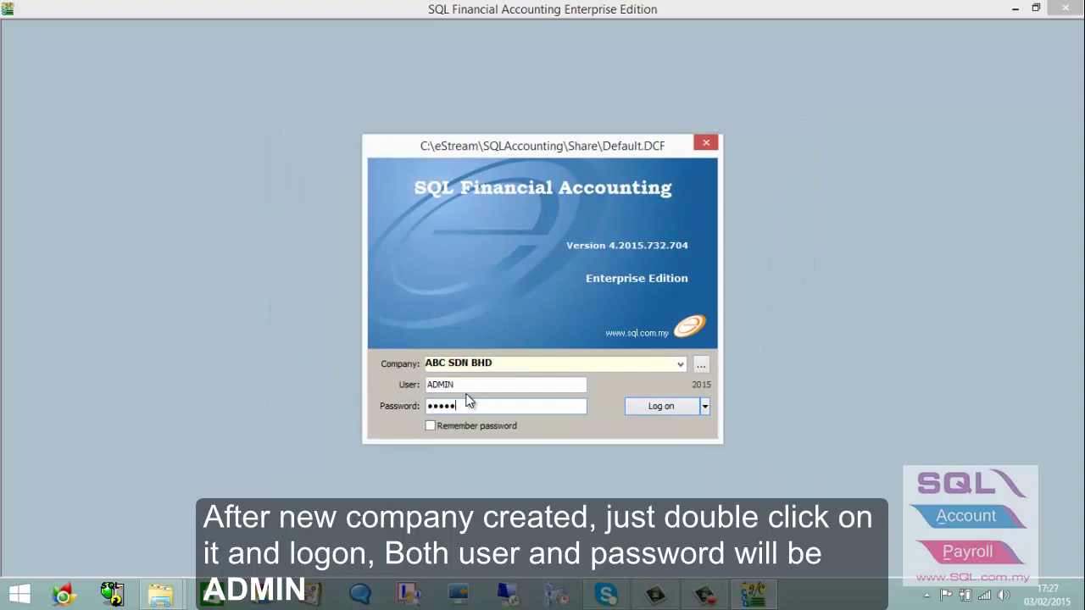
pyautogui.click(634, 409)
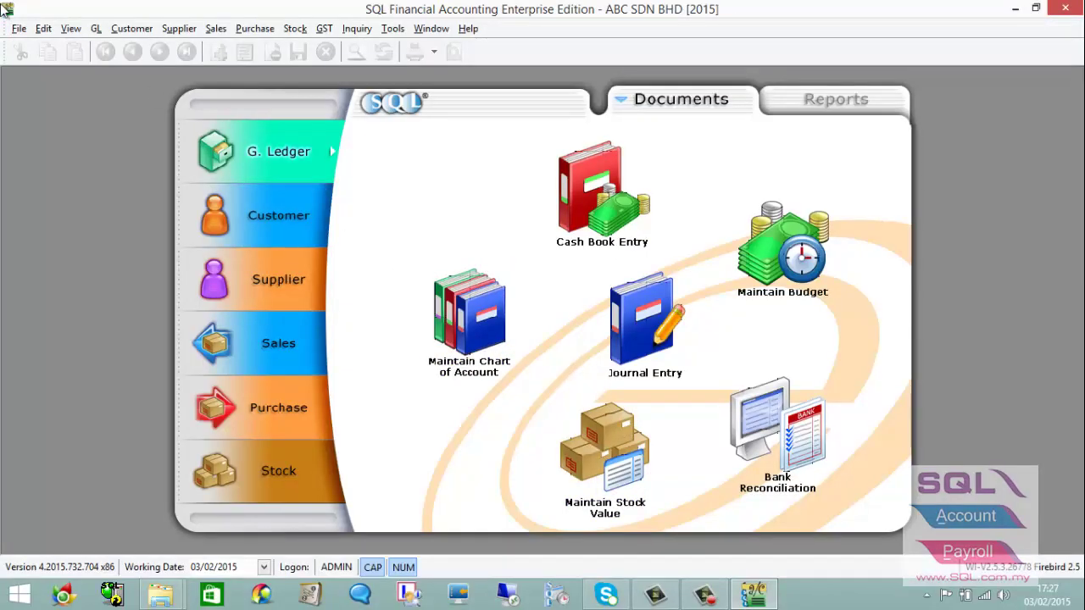
pyautogui.click(19, 28)
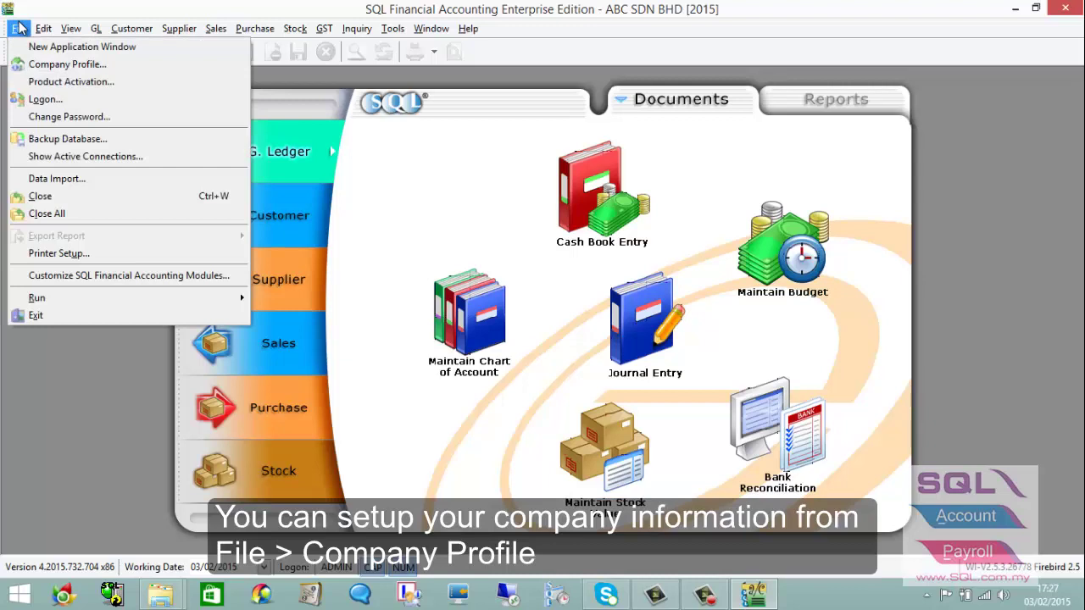
# In Company Profile, enter the registration number and replace the placeholder address lines.
pyautogui.click(33, 65)
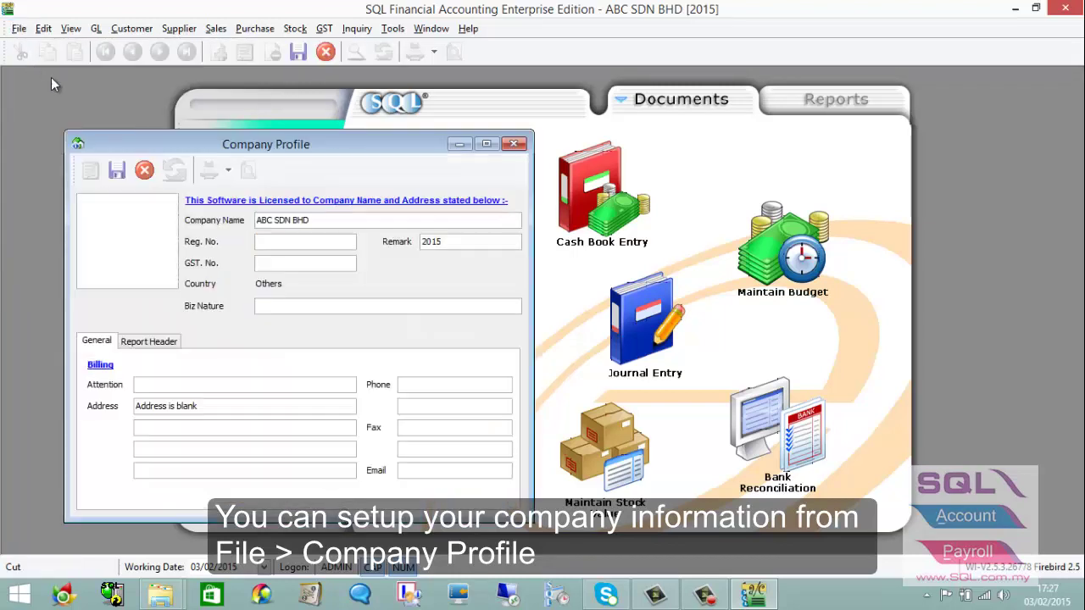
pyautogui.click(293, 244)
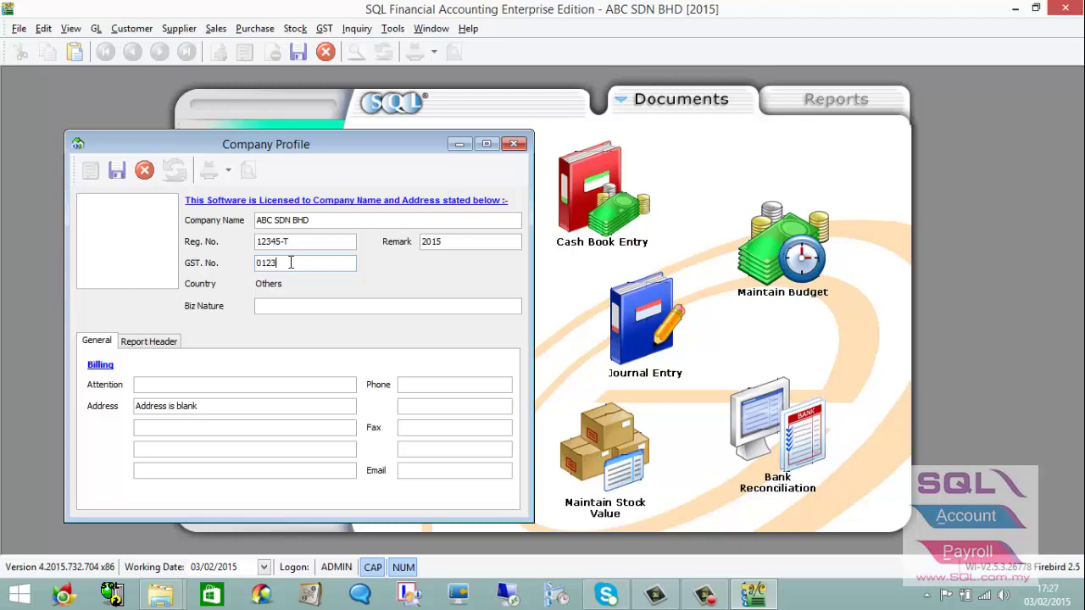
pyautogui.write('6789')
pyautogui.moveTo(200, 406); pyautogui.dragTo(128, 427)
pyautogui.write('1234, JALAN BESAR')
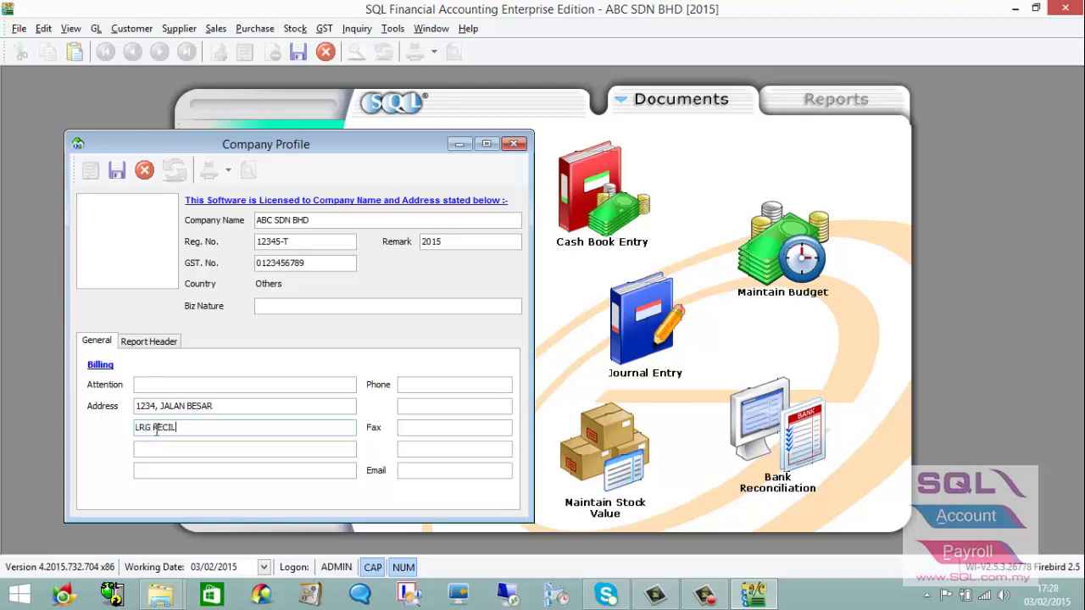
pyautogui.press('Tab')
pyautogui.write('41150 K')
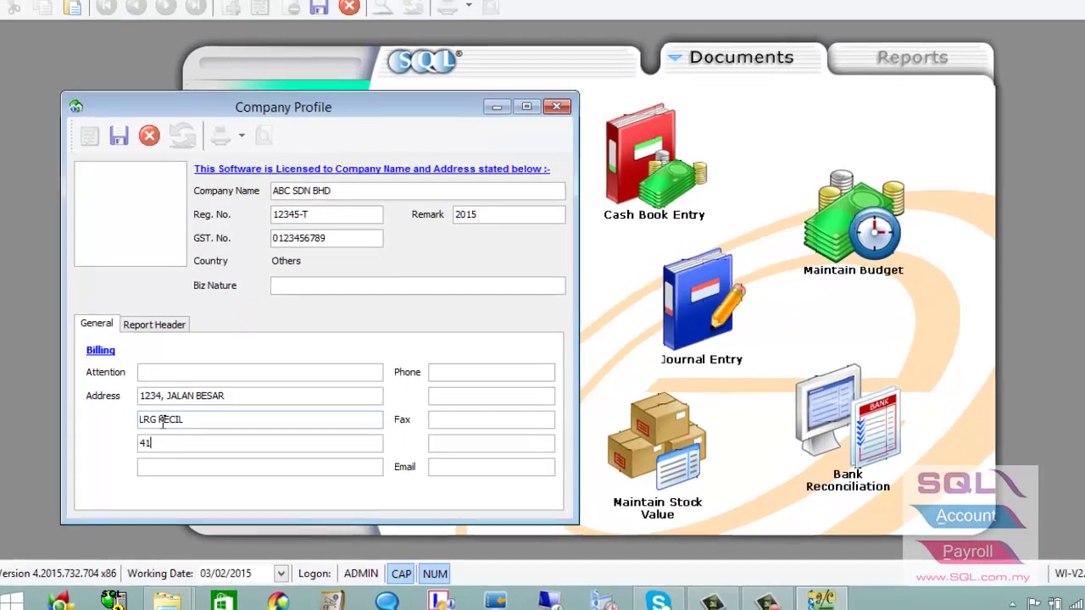
pyautogui.write('LANG')
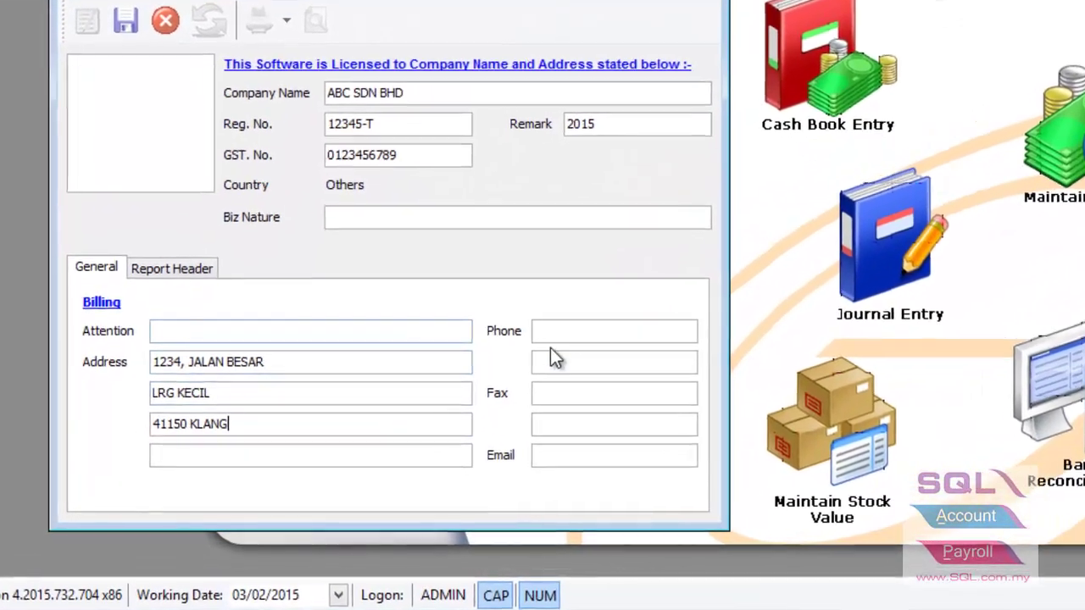
# Enter the company's phone and fax numbers.
pyautogui.click(553, 331)
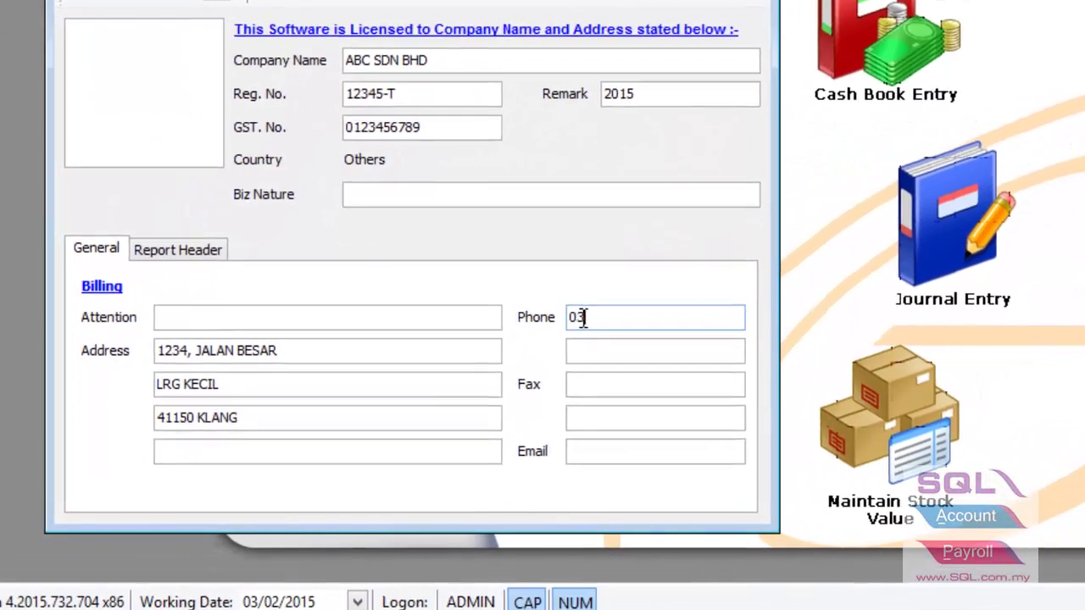
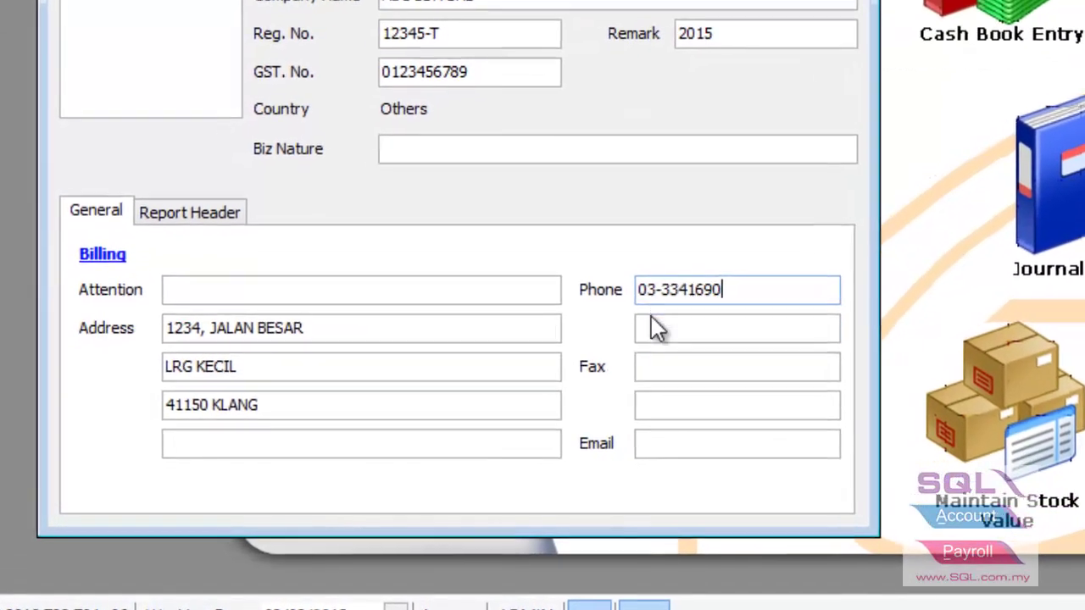
pyautogui.click(615, 375)
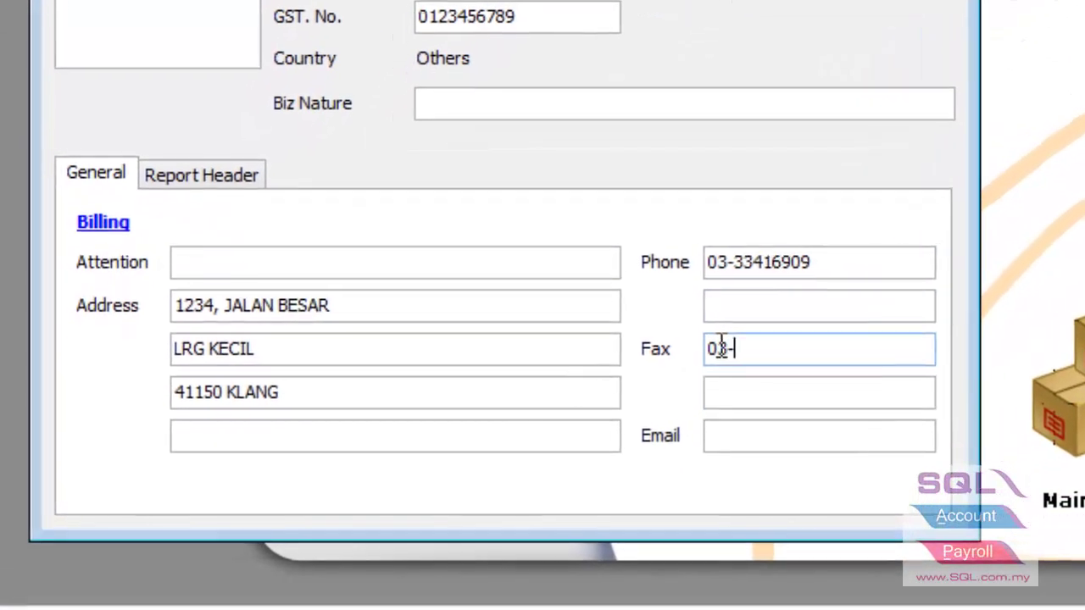
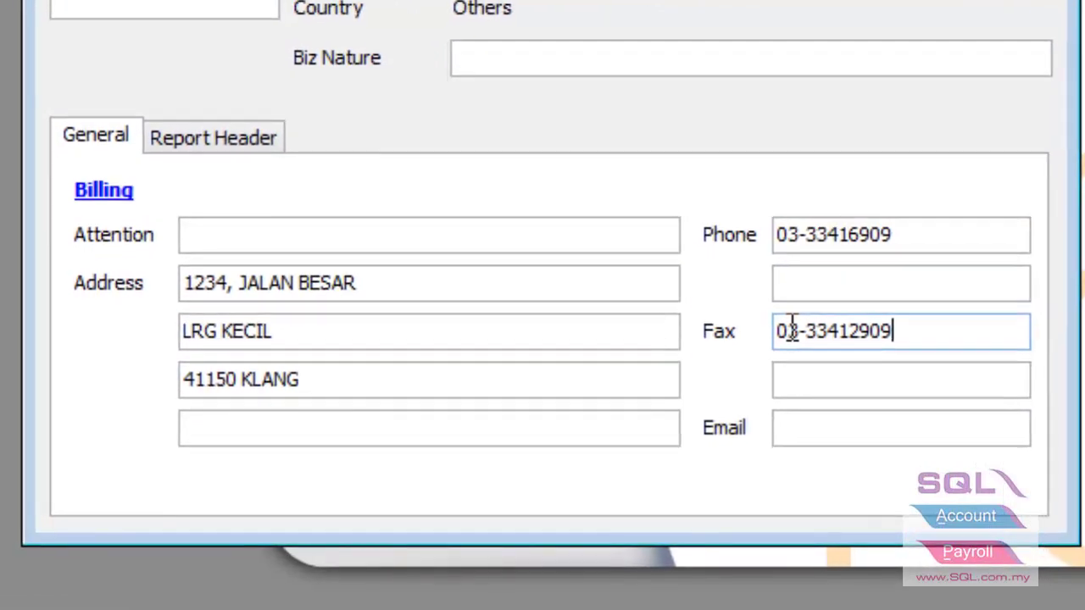
pyautogui.hotkey('shift', 'Tab')
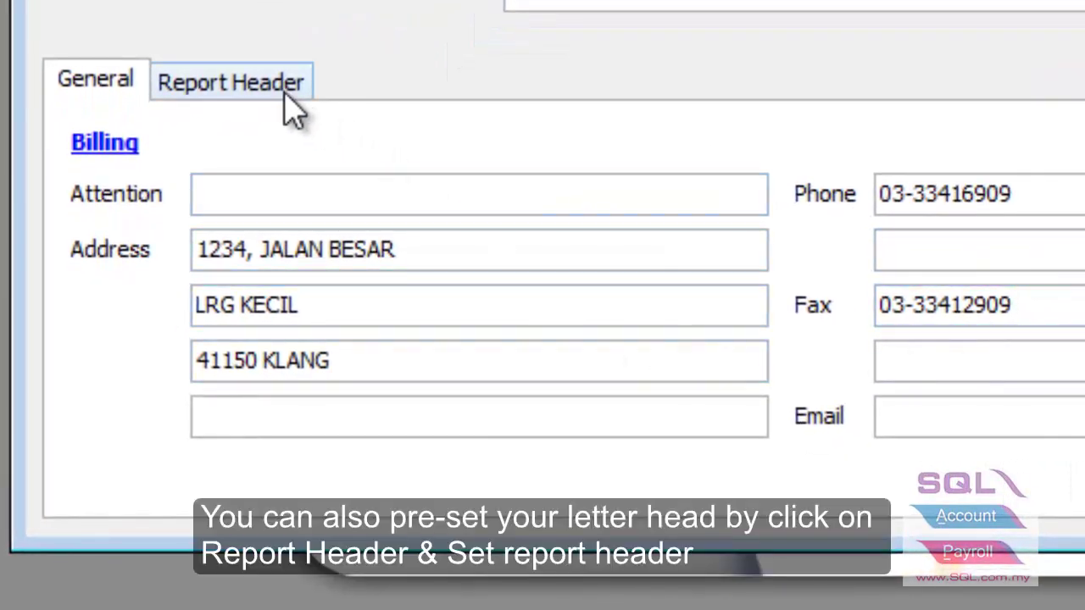
# Generate the letterhead from company details on the Report Header tab and open it for editing.
pyautogui.click(288, 109)
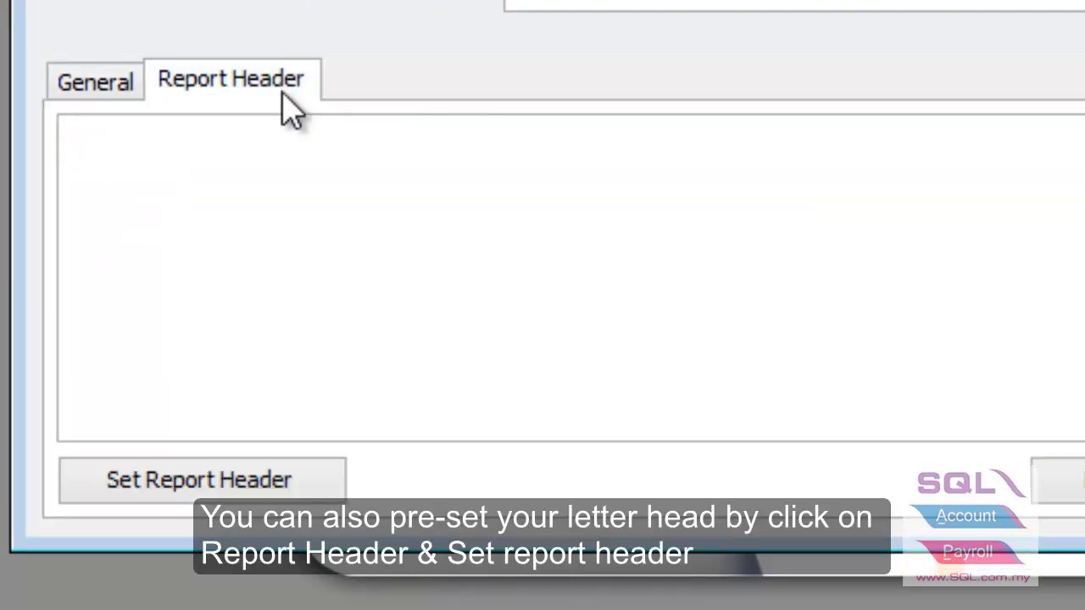
pyautogui.click(216, 490)
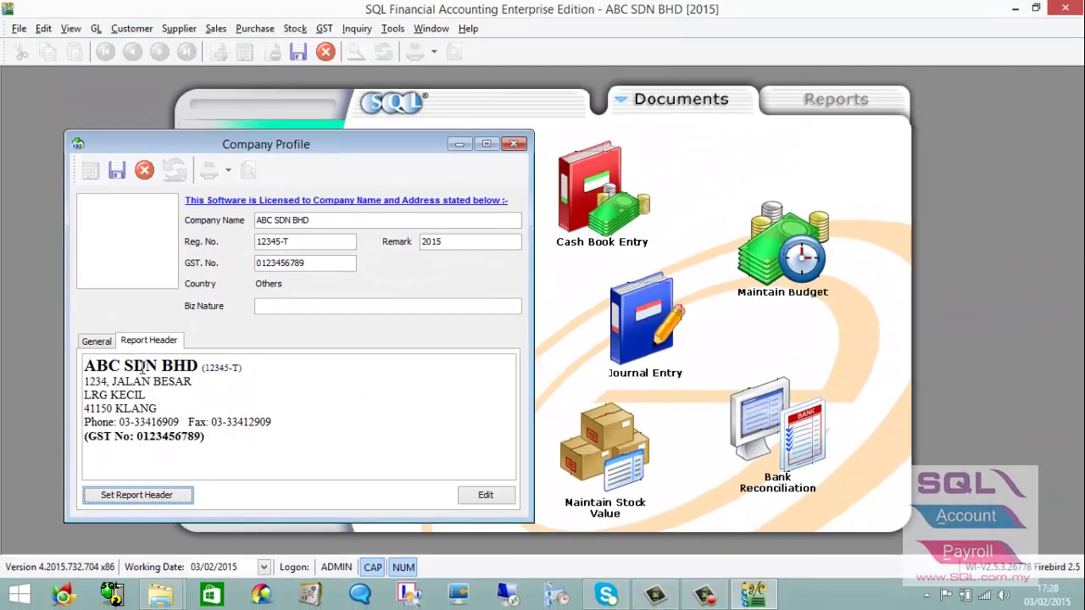
pyautogui.click(475, 494)
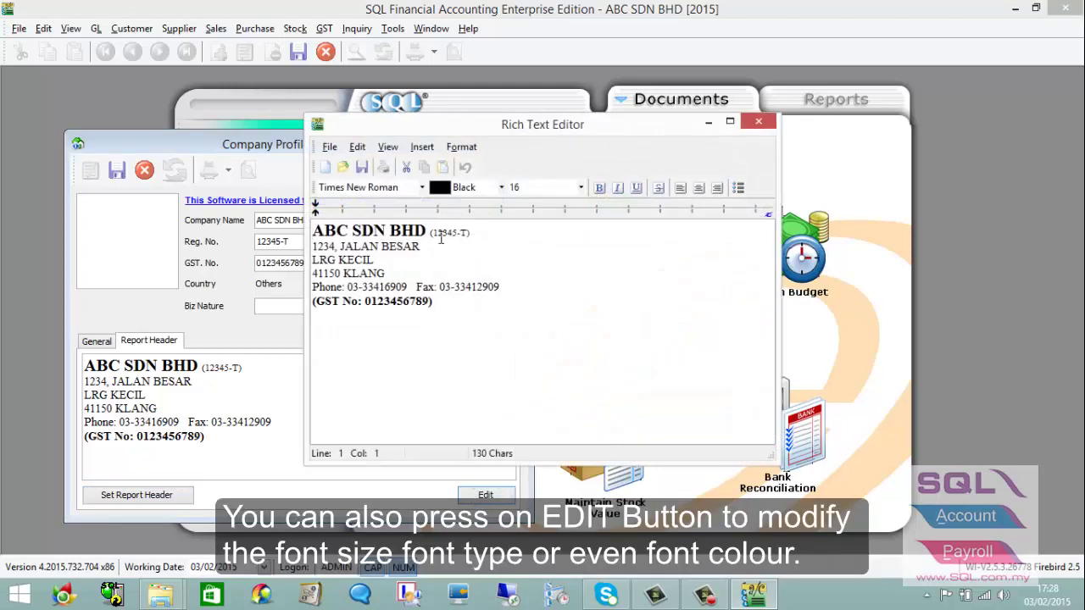
# Set the first-line registration number to font size 10, keep the changes, and save the profile.
pyautogui.moveTo(468, 232); pyautogui.dragTo(431, 233)
pyautogui.click(580, 188)
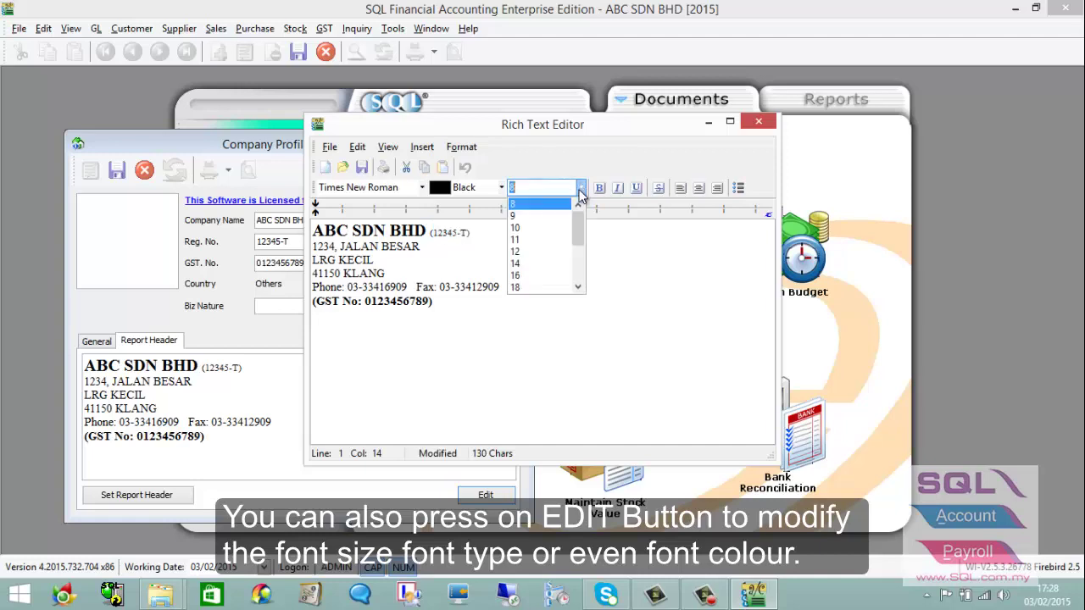
pyautogui.click(543, 224)
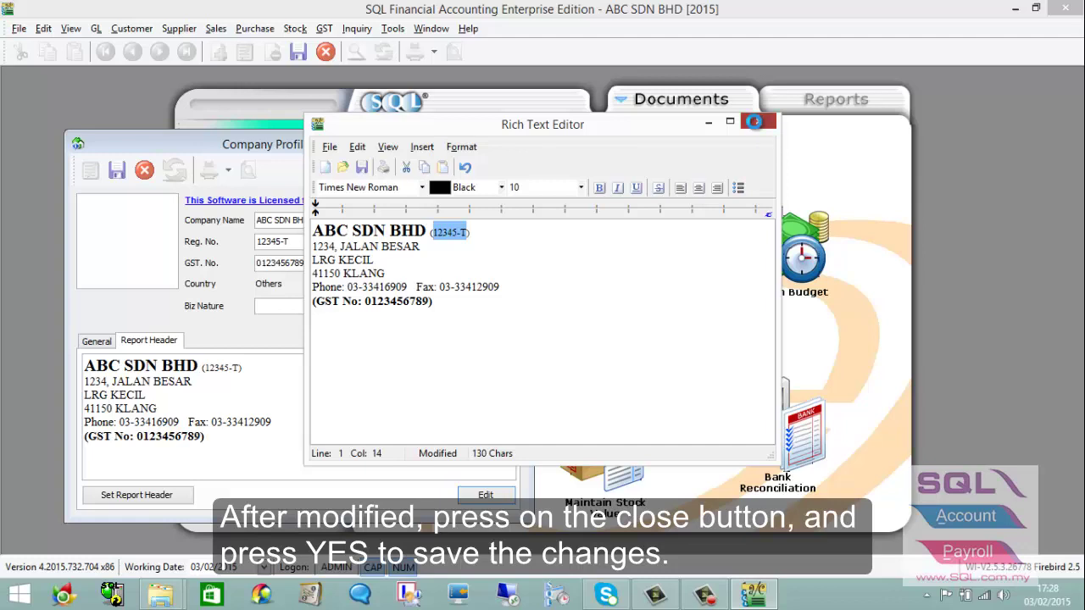
pyautogui.click(757, 125)
pyautogui.click(531, 322)
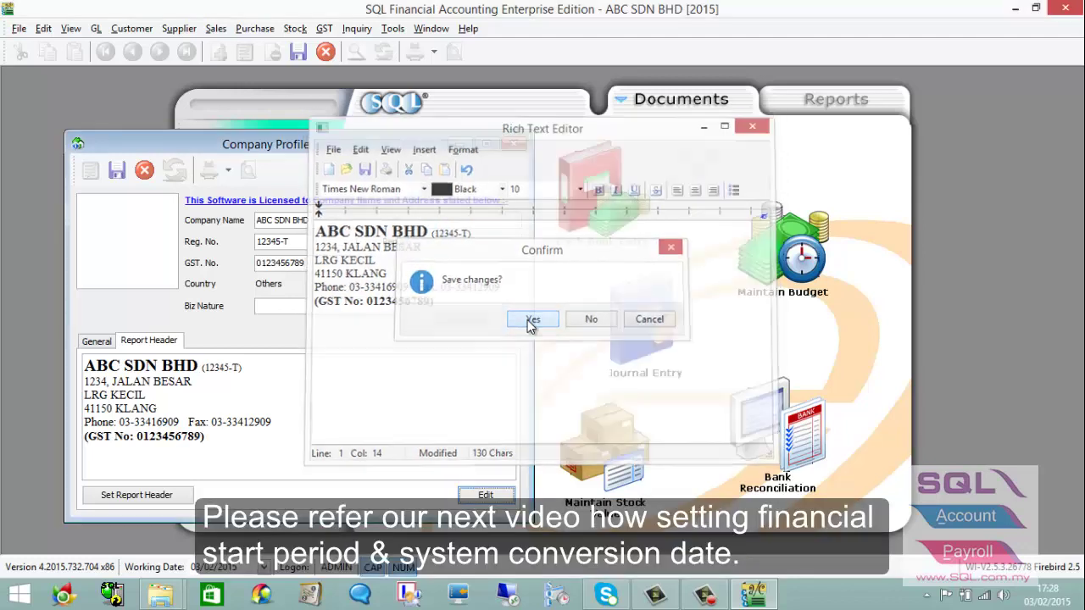
pyautogui.click(116, 172)
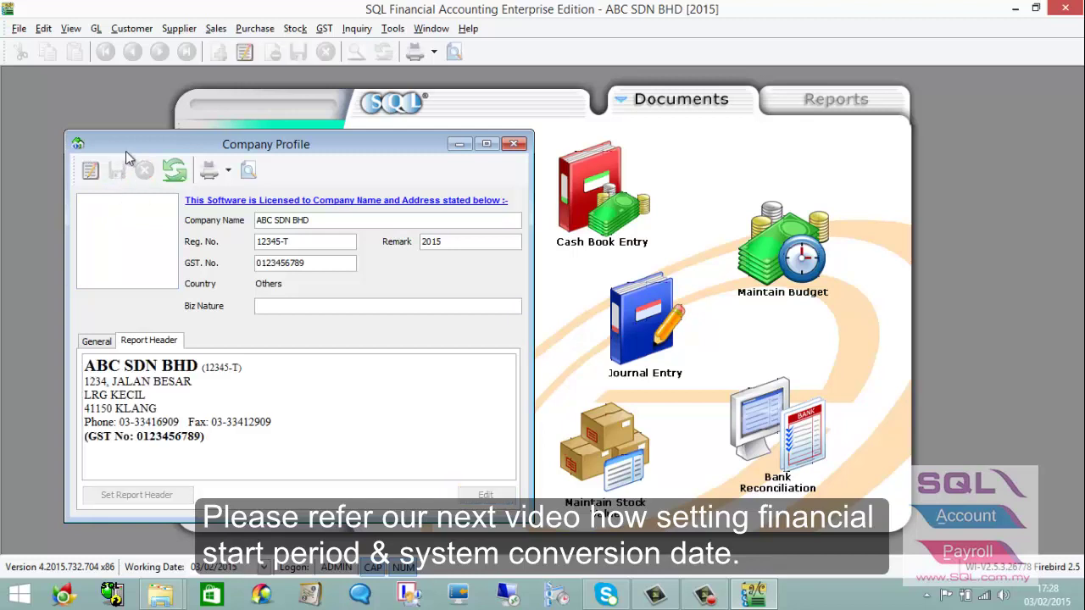